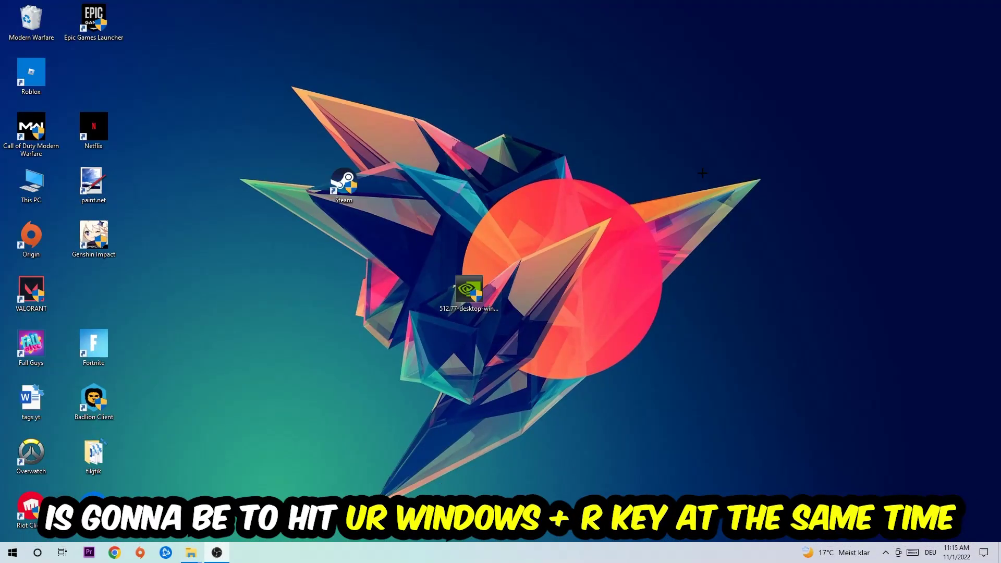
Launch cmd from the Run dialog to open a Command Prompt window.
key(super+r)
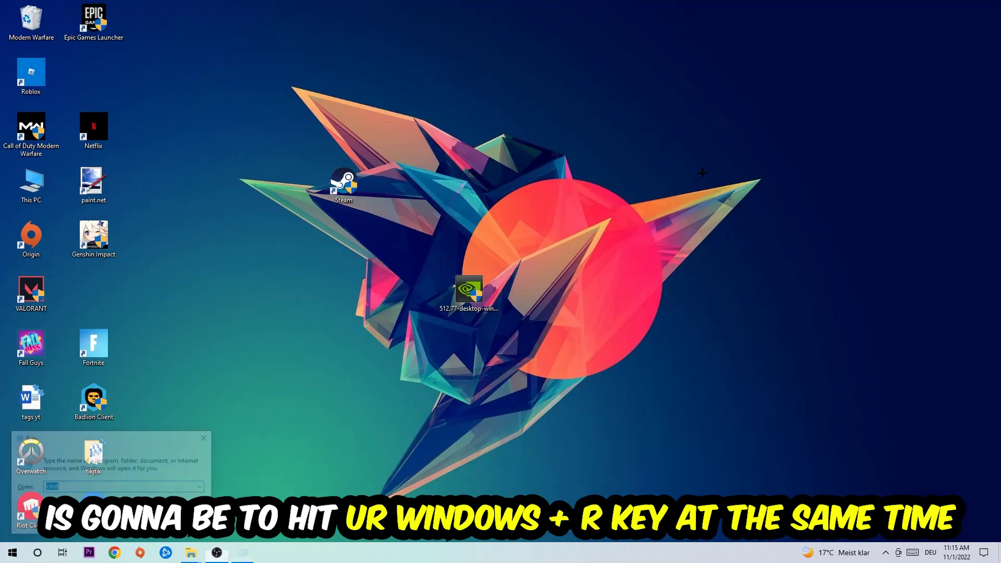
drag(131, 438, 337, 161)
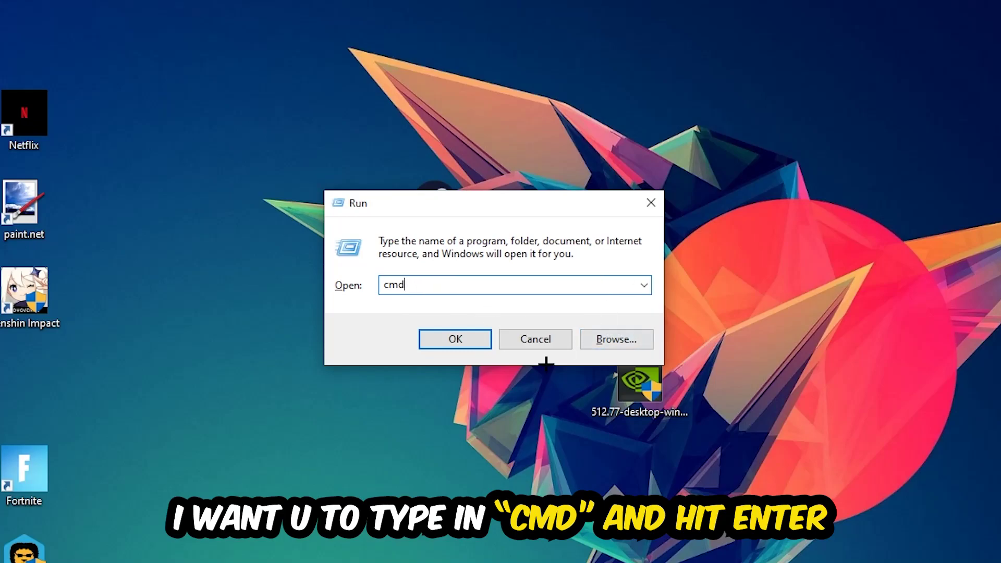
click(455, 338)
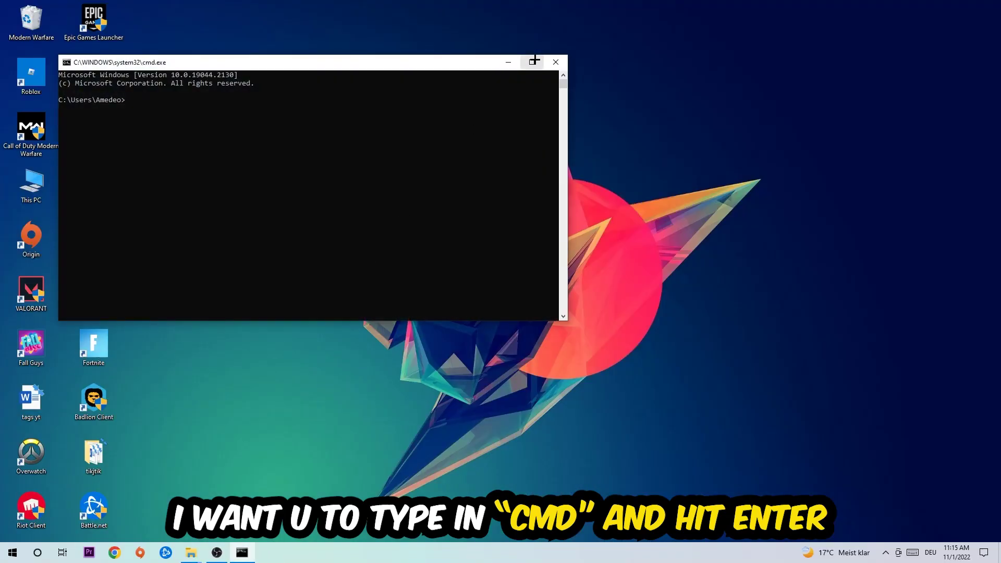
Maximize Command Prompt and run ipconfig /flushdns to clear the DNS resolver cache.
click(535, 61)
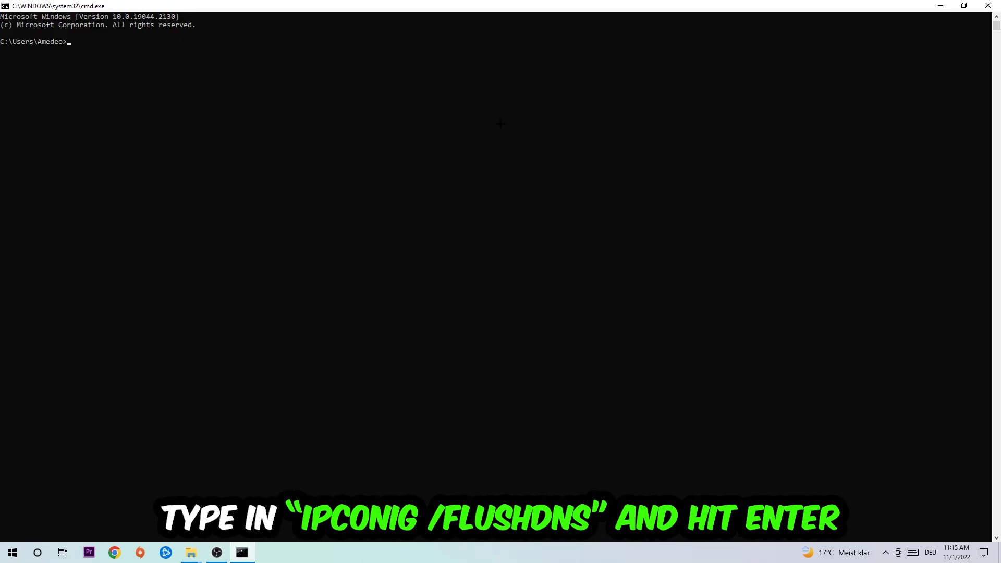
text(i)
text(pco)
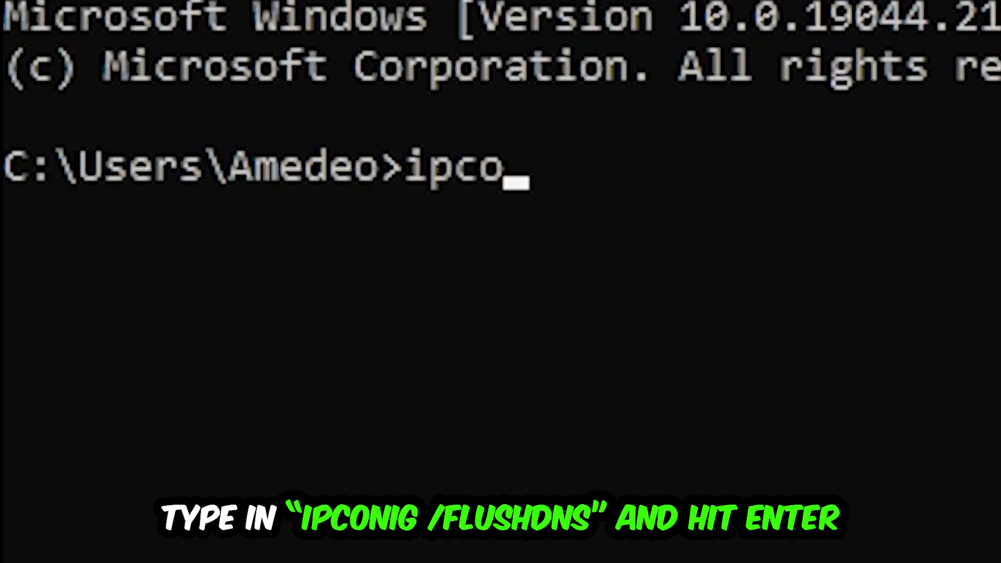
text(nfig /)
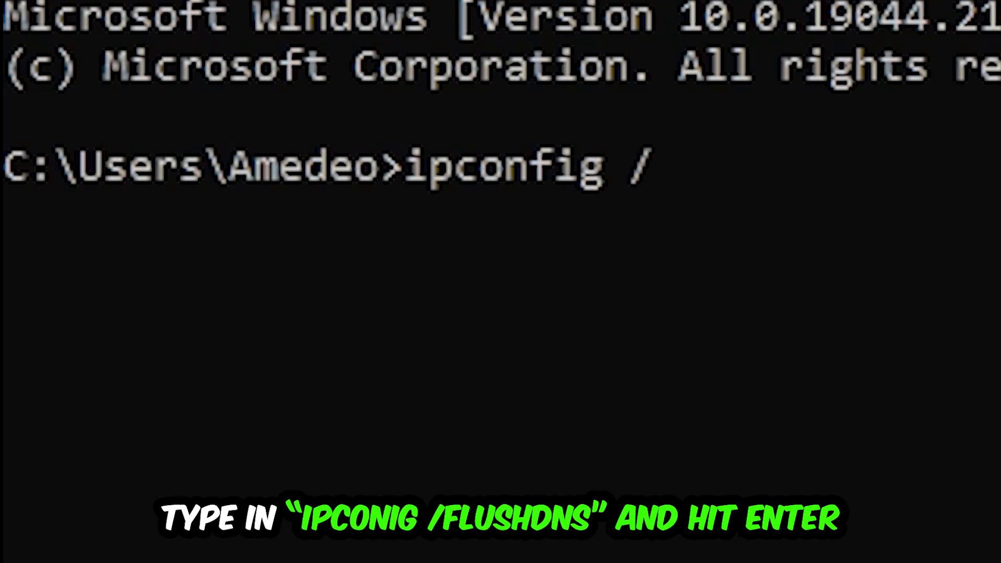
text(flushdns)
key(Return)
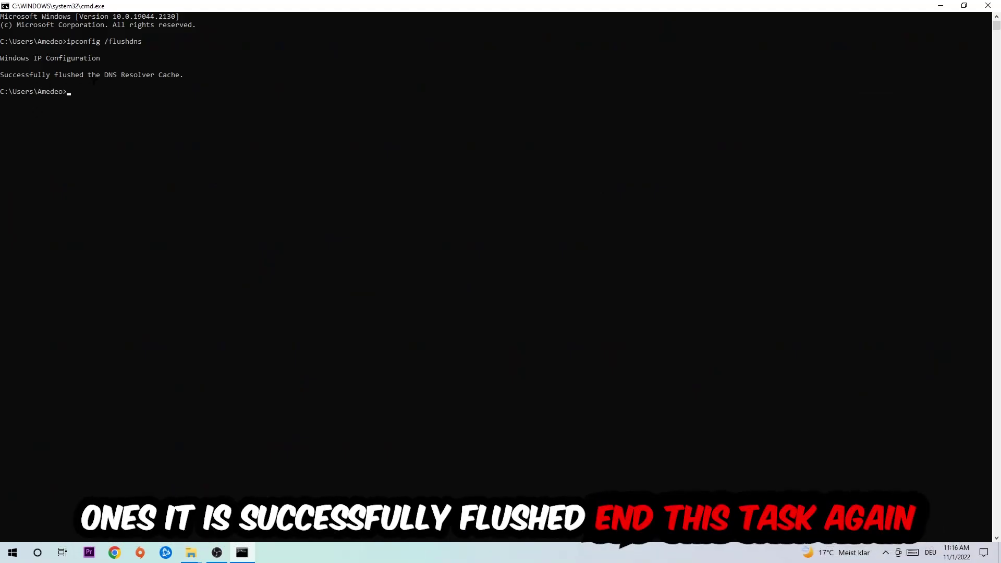
Close Command Prompt and reach Network and Sharing Center through Settings > Network & Internet.
click(987, 5)
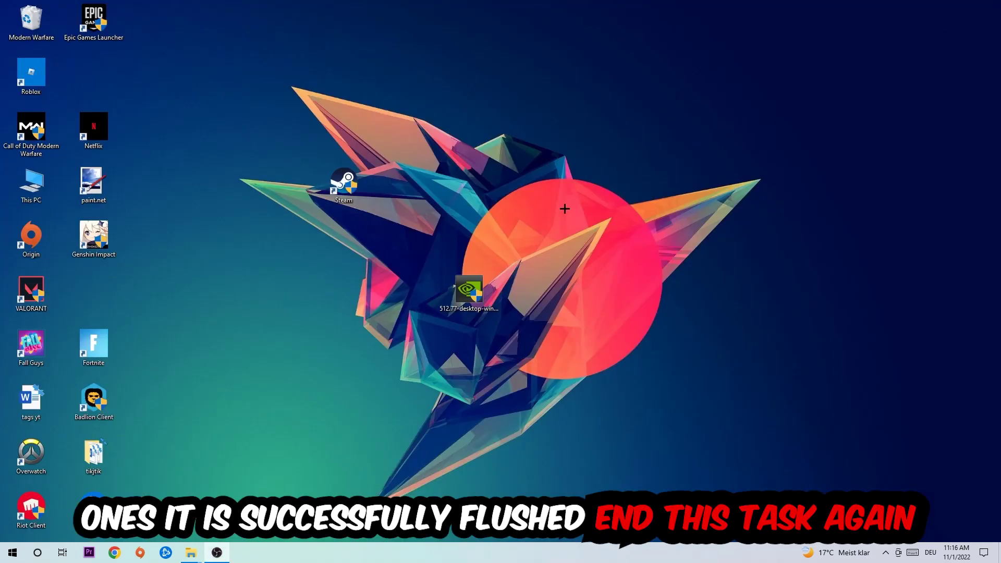
key(super)
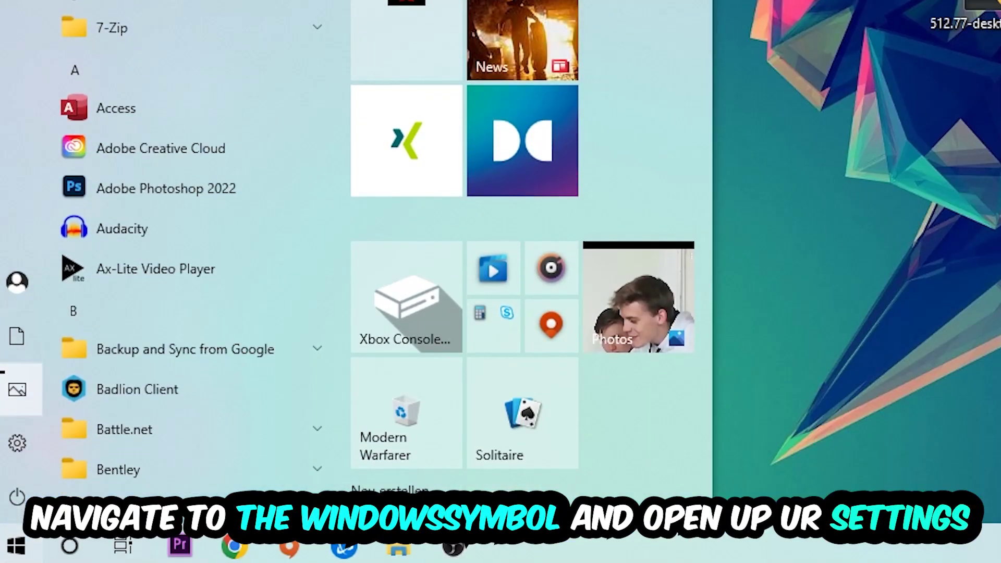
click(16, 443)
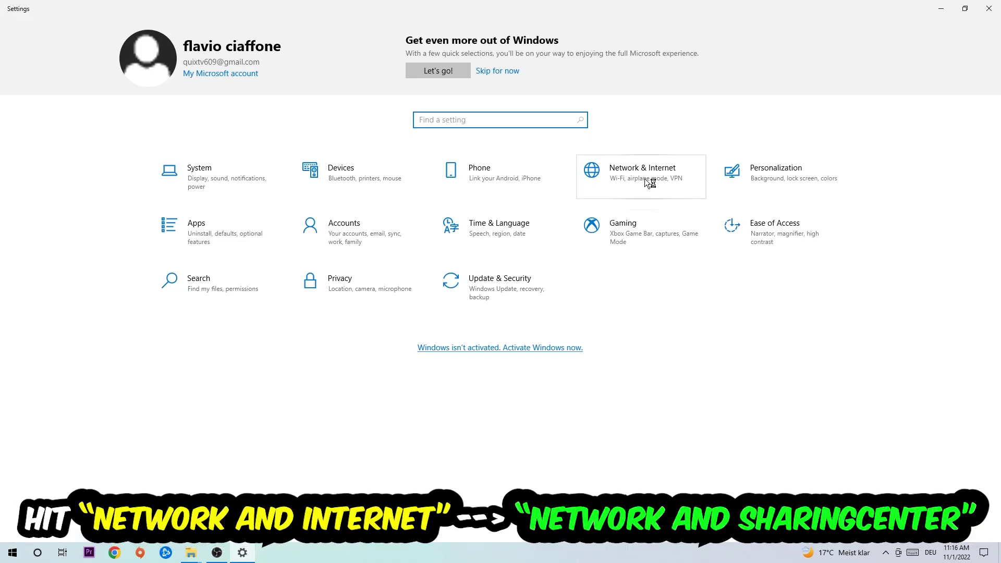
click(644, 179)
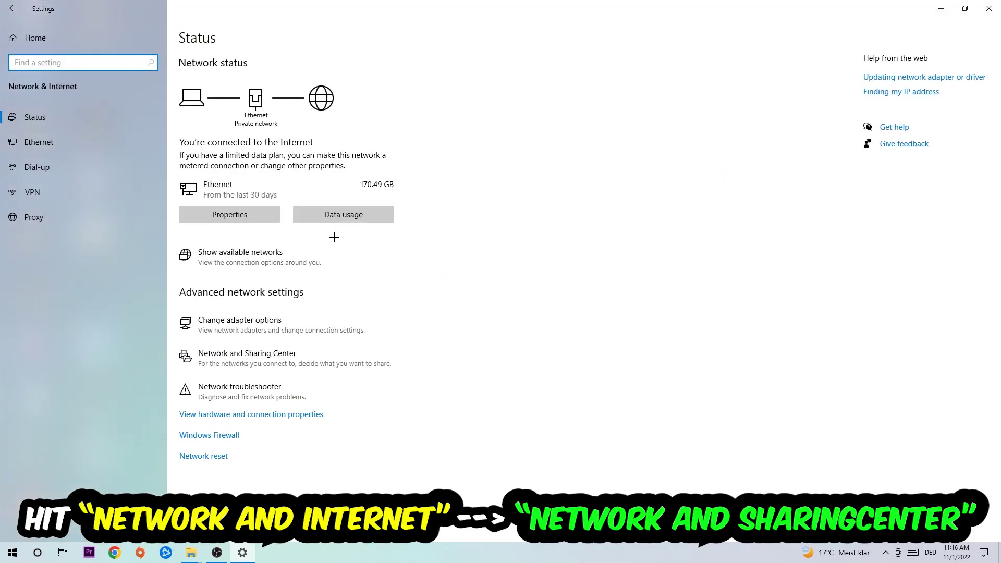
click(264, 356)
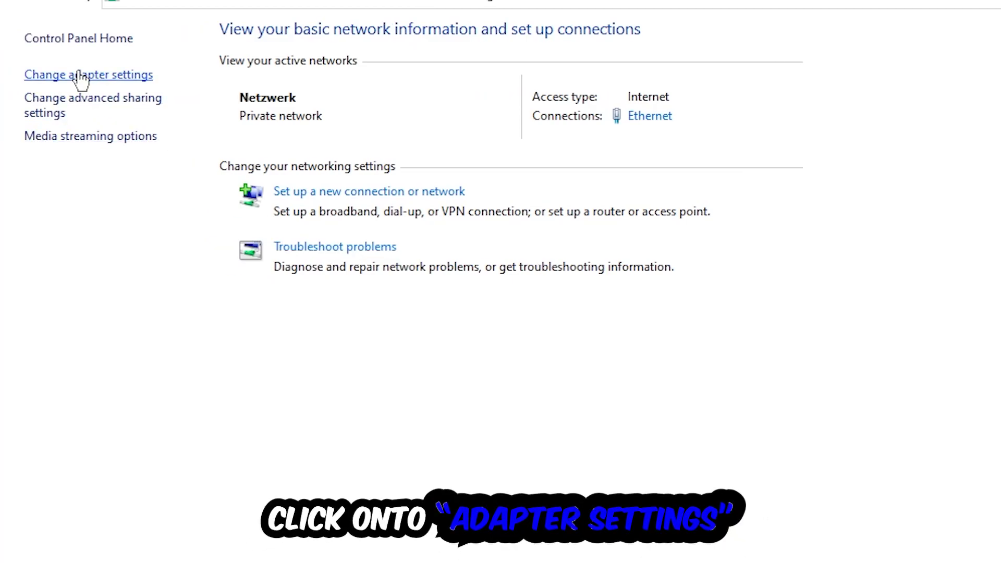
Open Change adapter settings to list the Ethernet and VMware network connections.
click(81, 76)
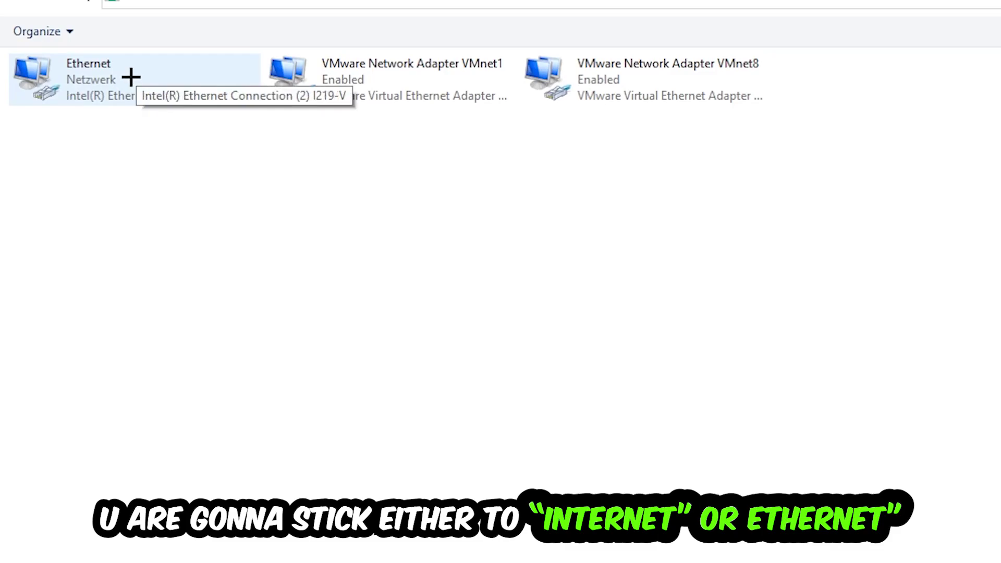
Disable then re-enable the Ethernet adapter, and close the network and Settings windows.
right_click(131, 77)
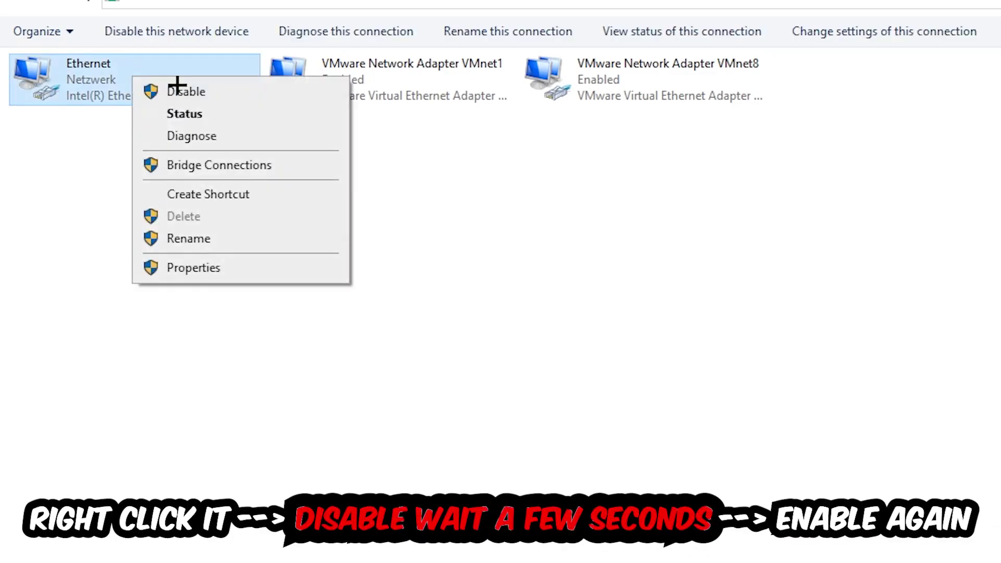
click(228, 94)
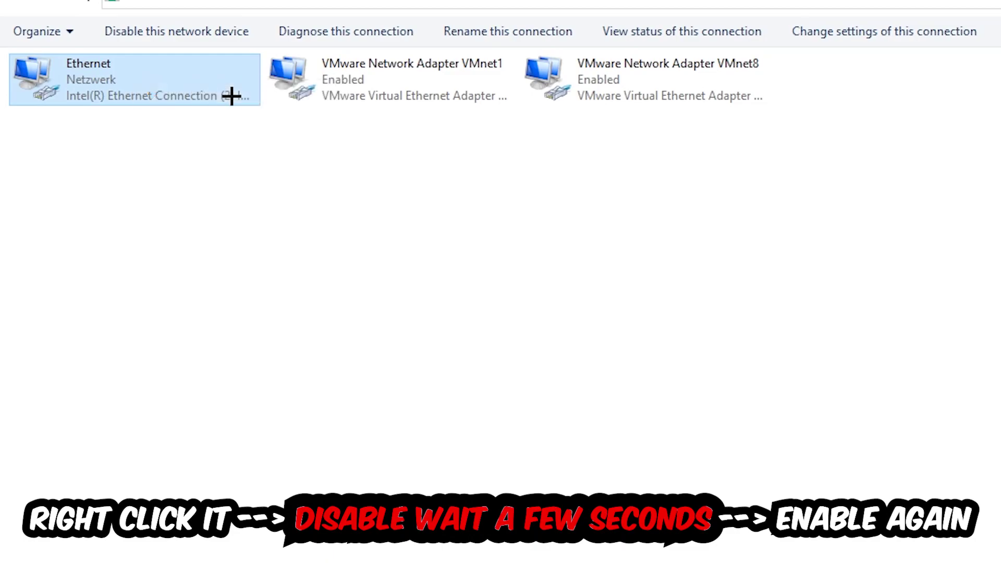
right_click(140, 81)
click(187, 96)
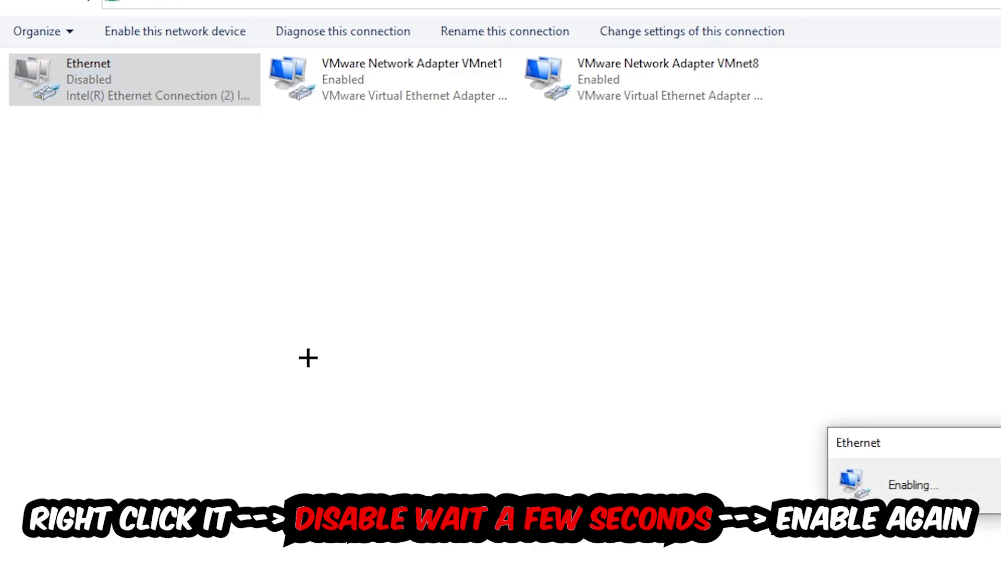
click(987, 6)
click(986, 6)
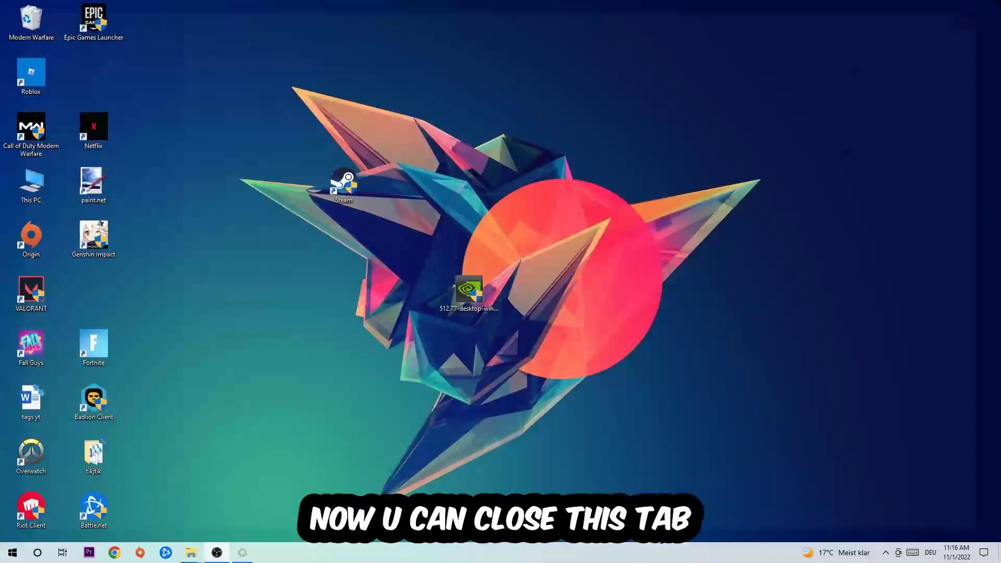